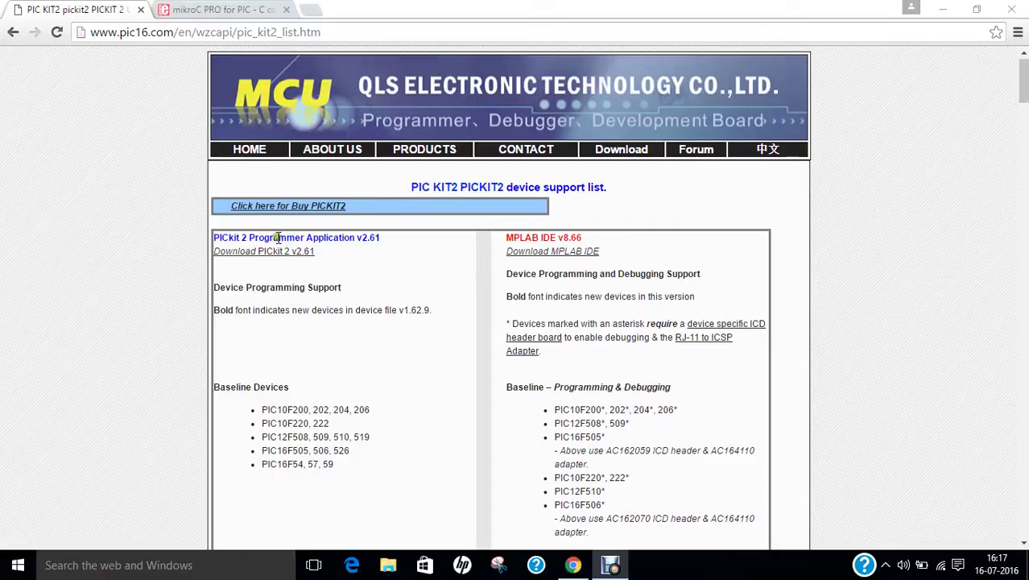
- Open the PICKIT2 folder on the desktop and run setup.exe to start the PICkit 2 v2.61 installer
drag(277, 238, 357, 244)
drag(377, 239, 381, 240)
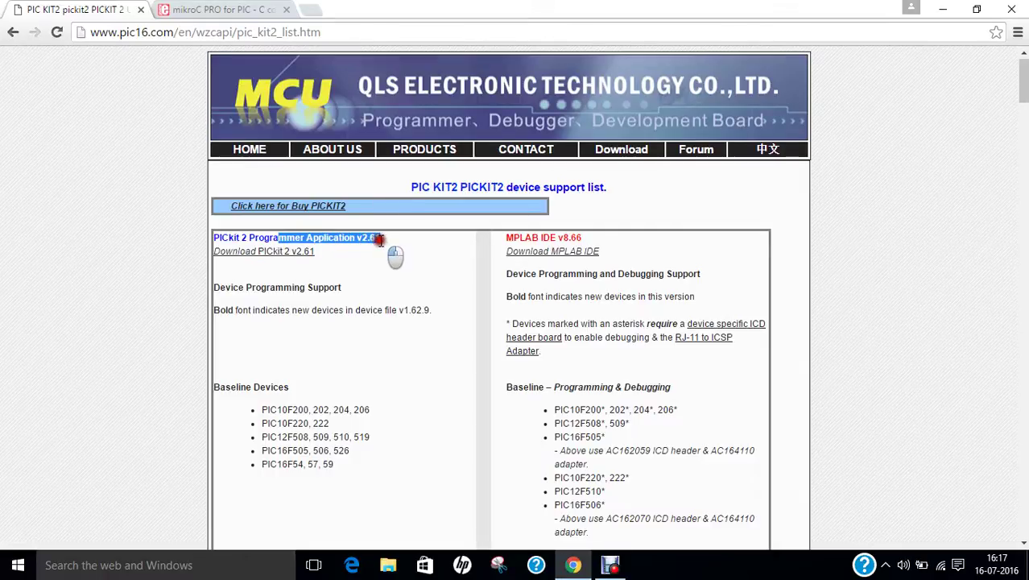
click(943, 10)
double_click(428, 183)
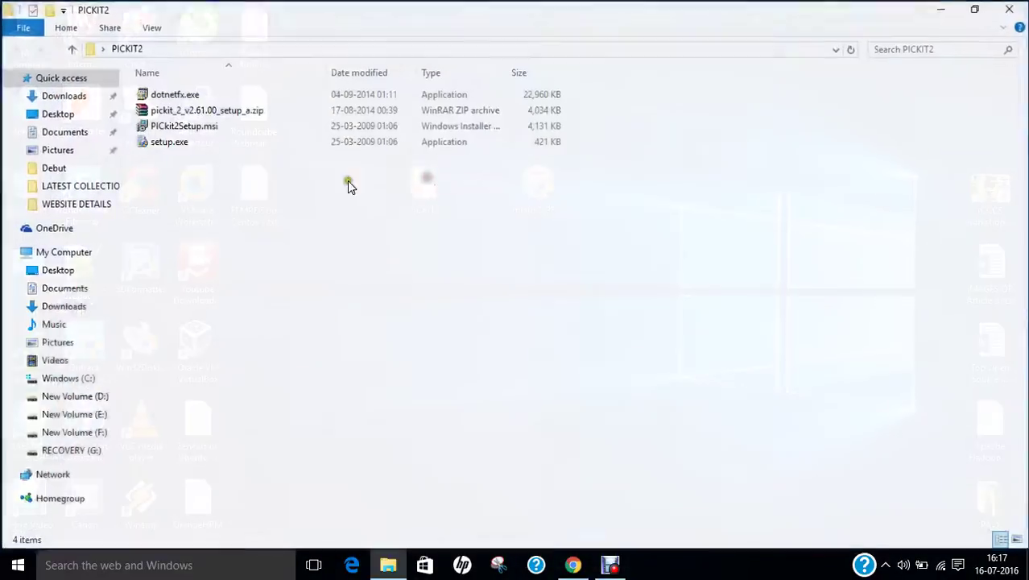
click(189, 95)
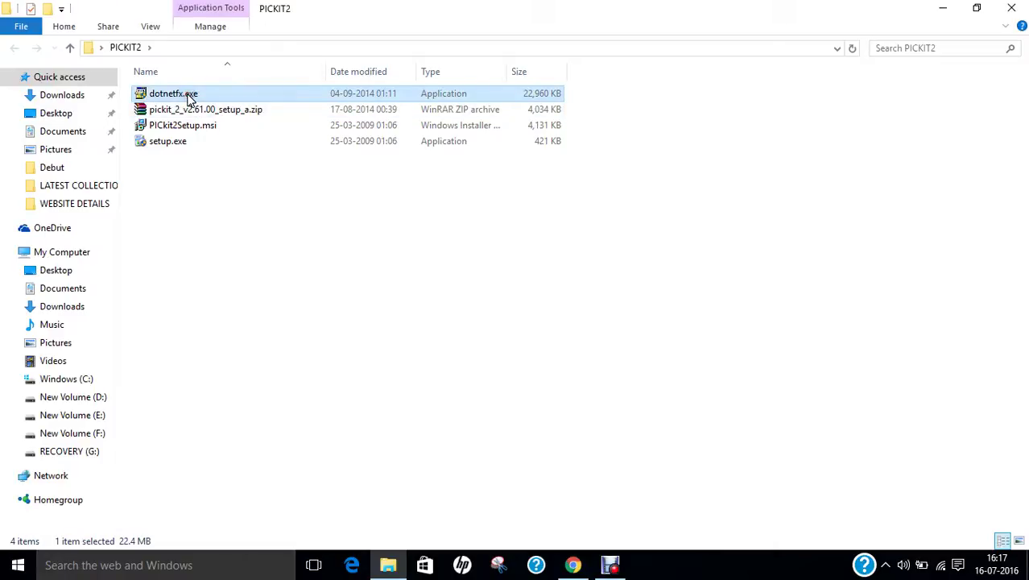
double_click(189, 95)
double_click(169, 142)
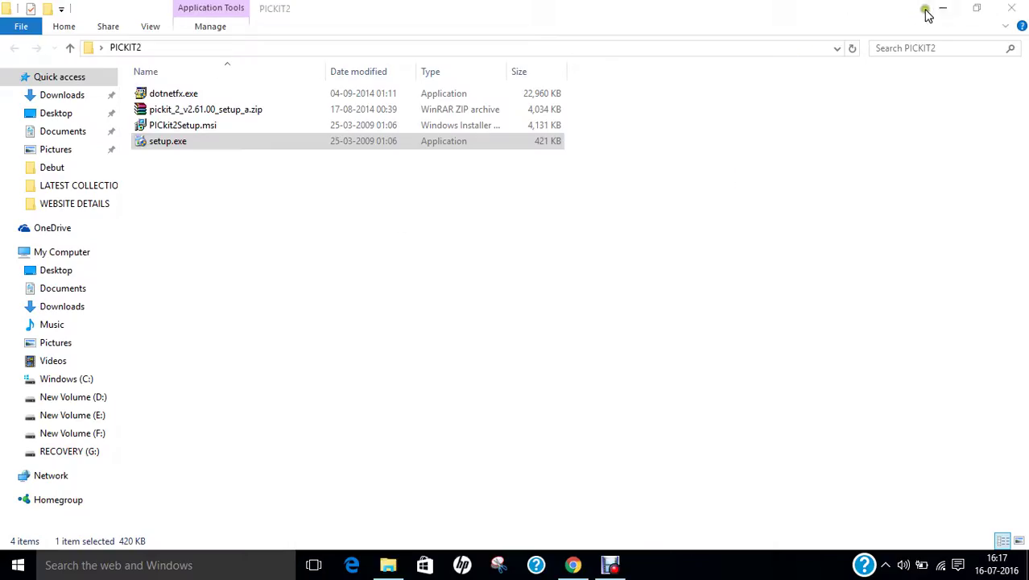
click(926, 12)
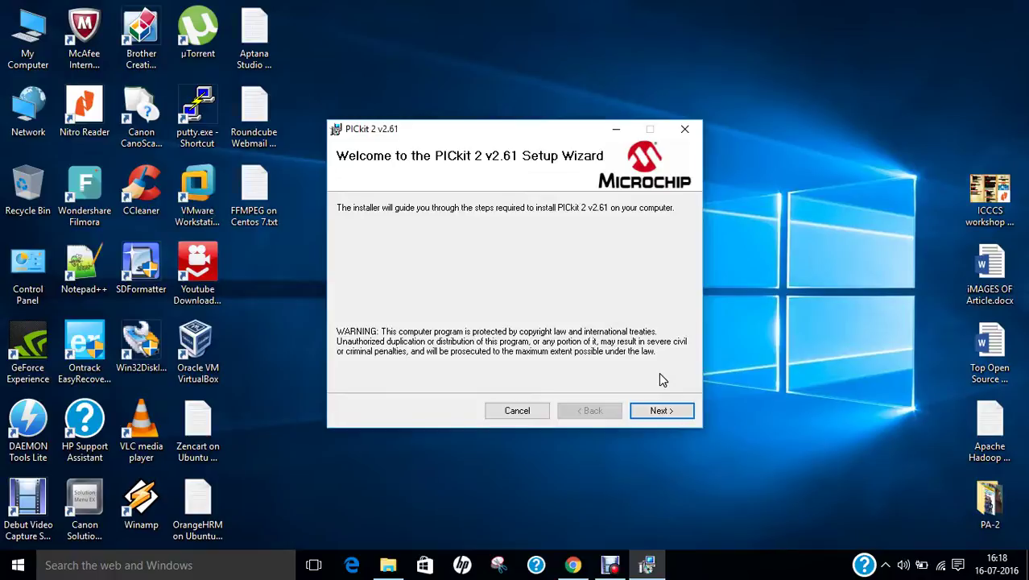
- Set the PICkit 2 installation folder to D:\Microchip\PICkit 2 v2\ and continue to the license agreement
click(659, 415)
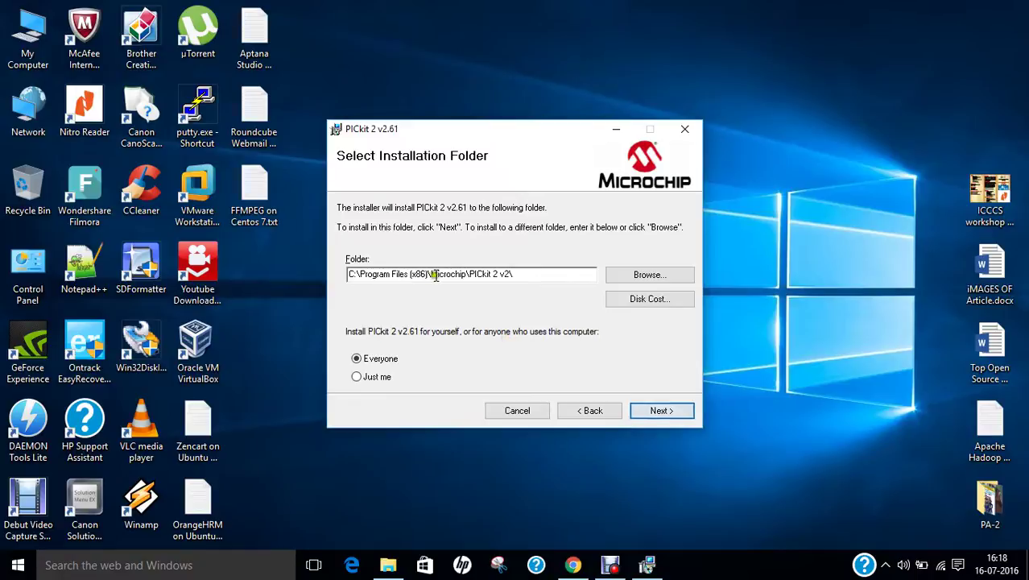
drag(427, 275, 348, 275)
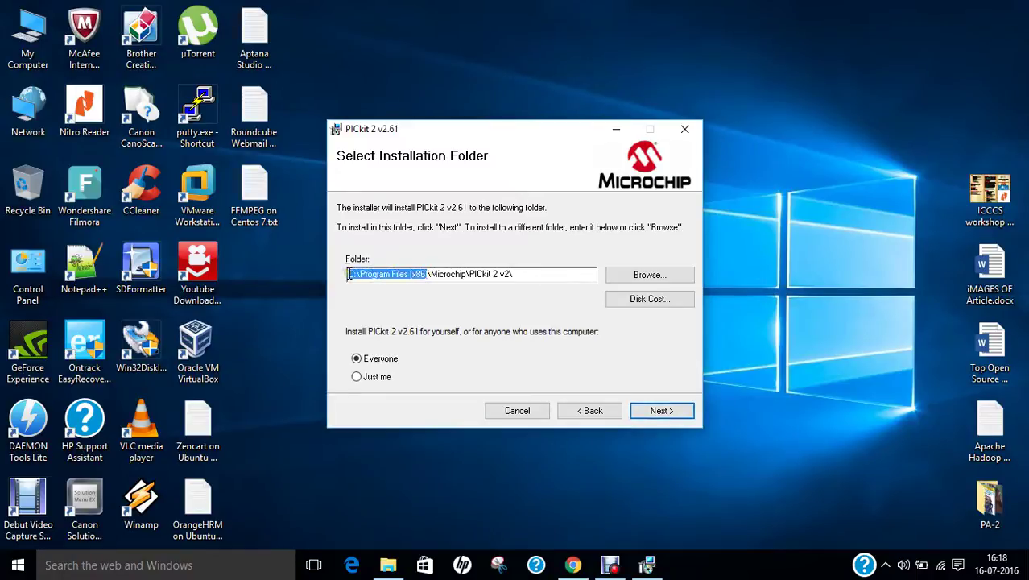
key(BackSpace)
text(E:)
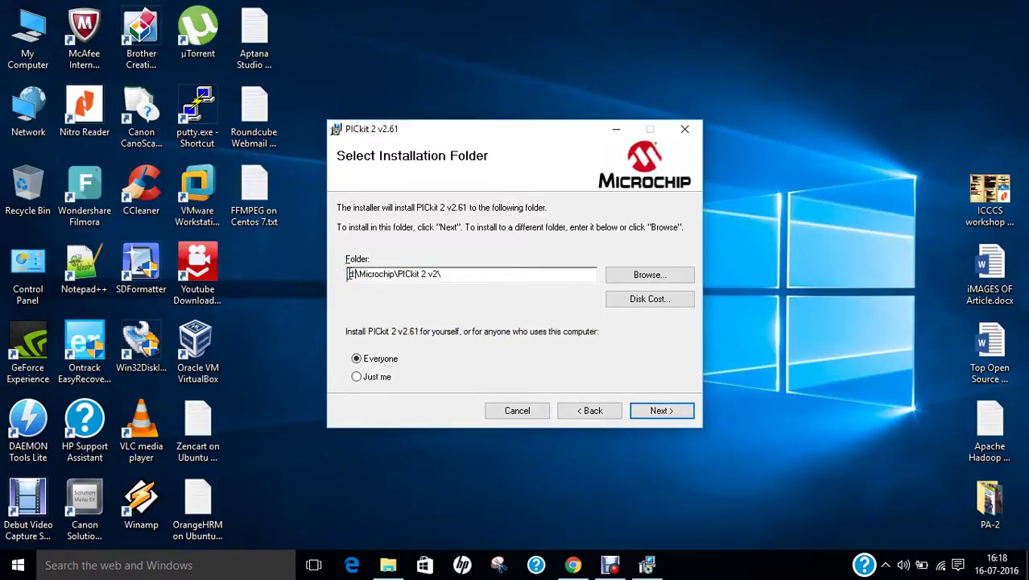
text(d)
click(667, 414)
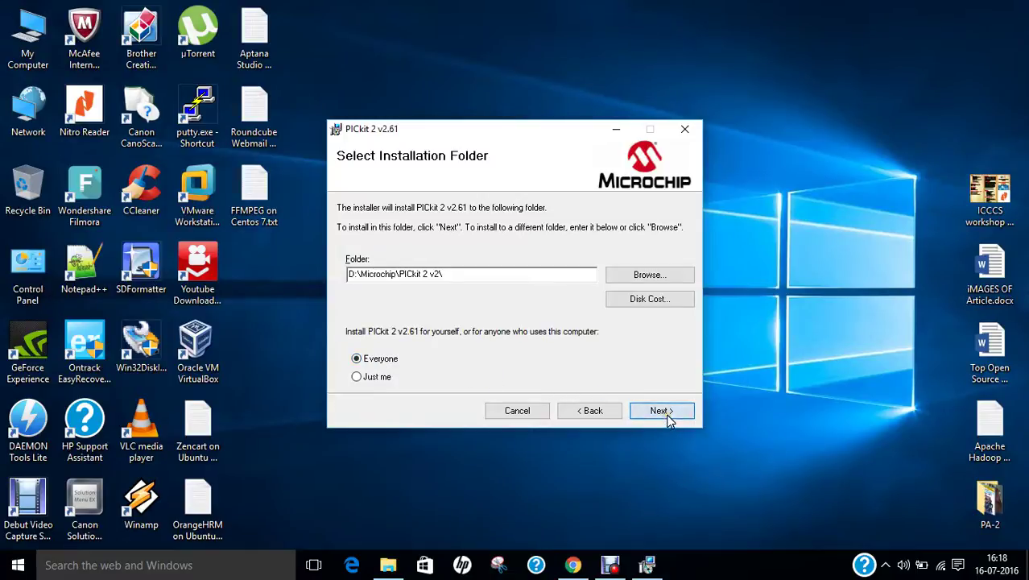
click(652, 411)
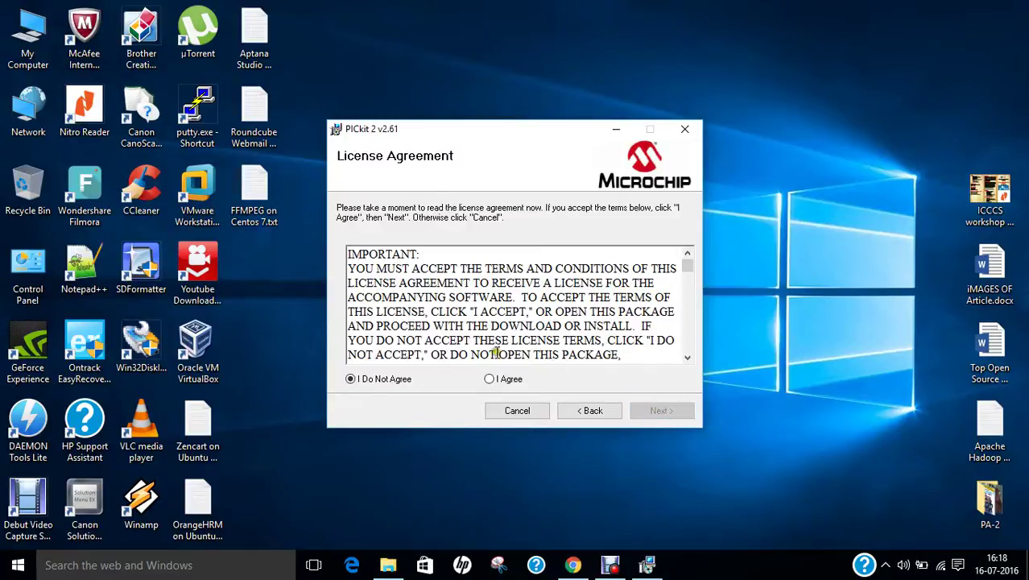
- Agree to the PICkit 2 license and complete the installation, closing the setup wizard
click(493, 379)
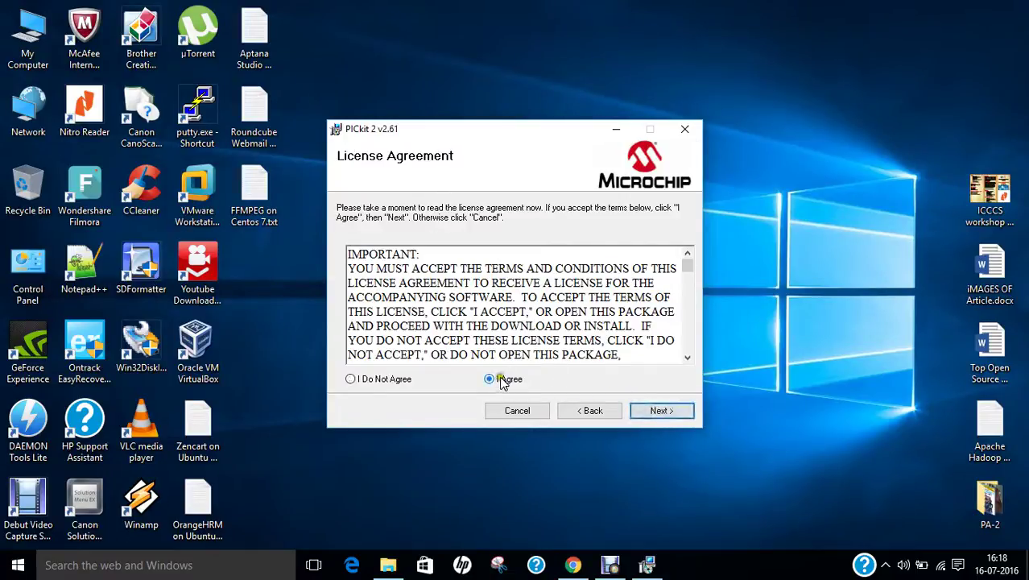
click(659, 412)
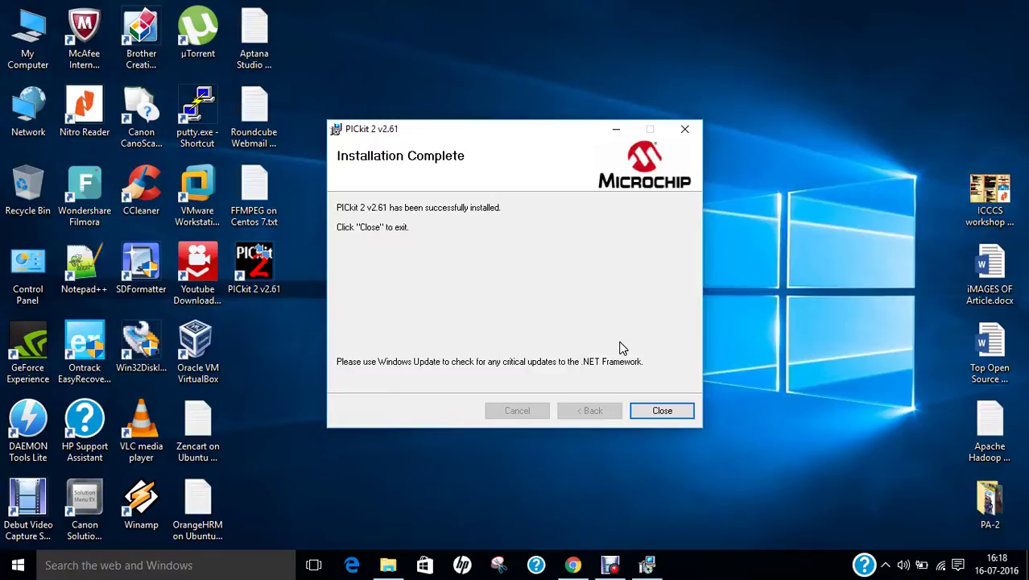
click(659, 409)
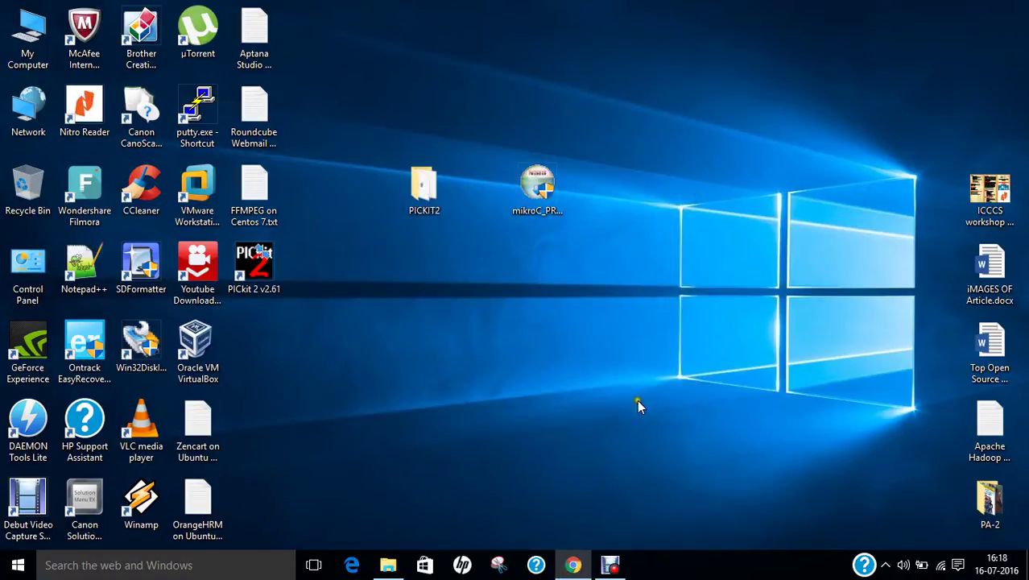
- Launch PICkit 2 v2.61 from the desktop to inspect the programmer window, and close it
double_click(260, 290)
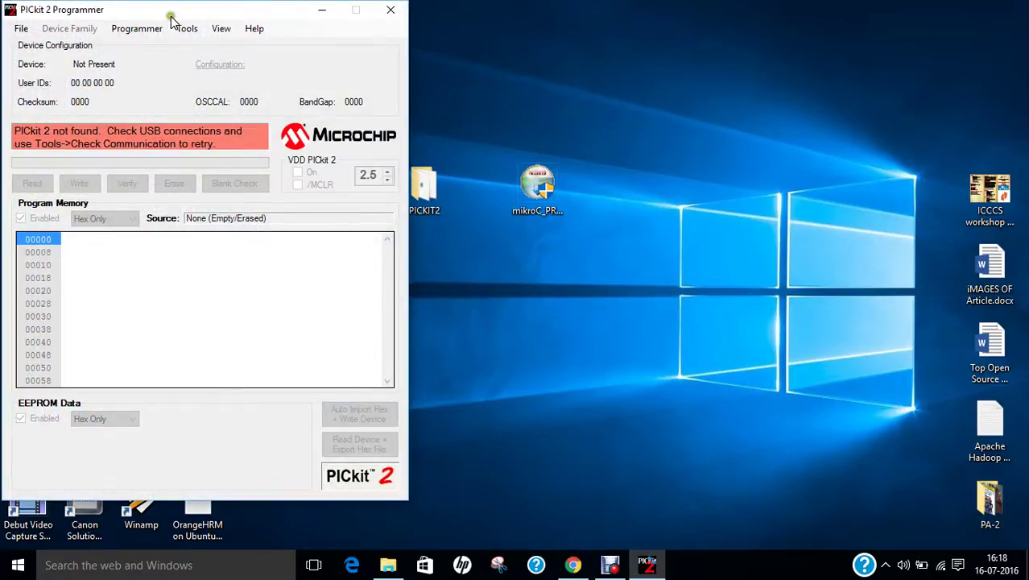
click(170, 13)
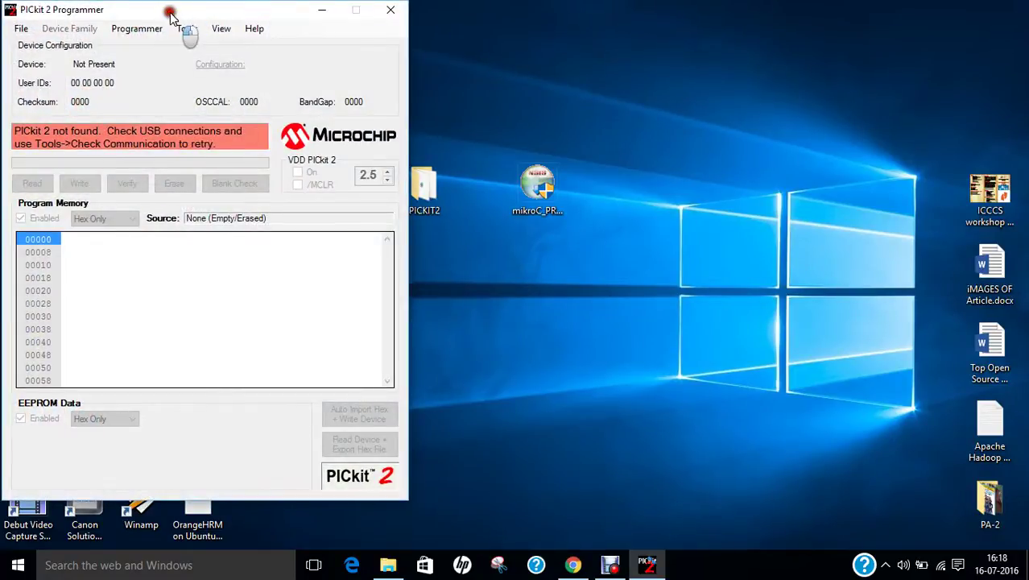
drag(170, 13, 348, 38)
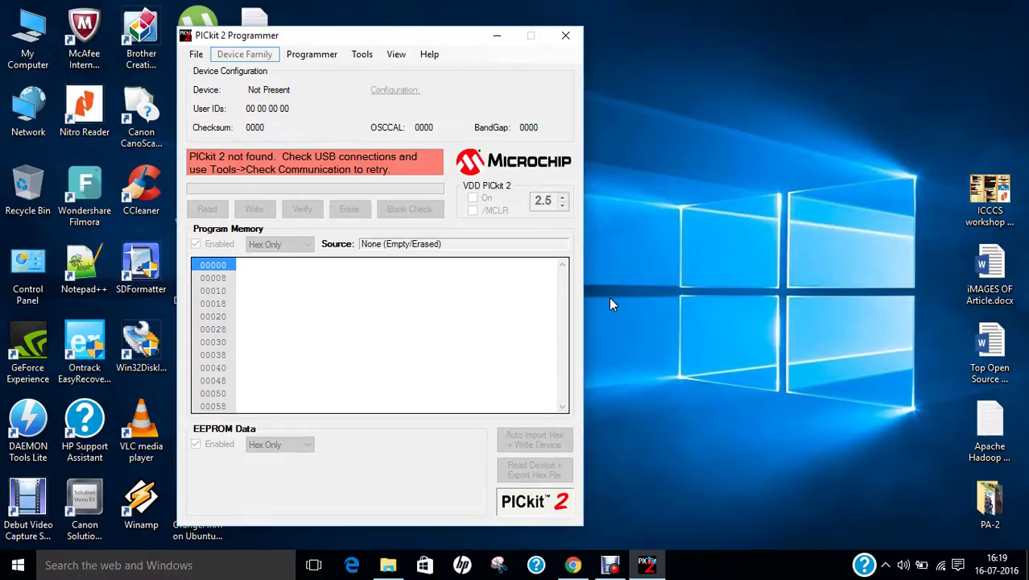
click(566, 35)
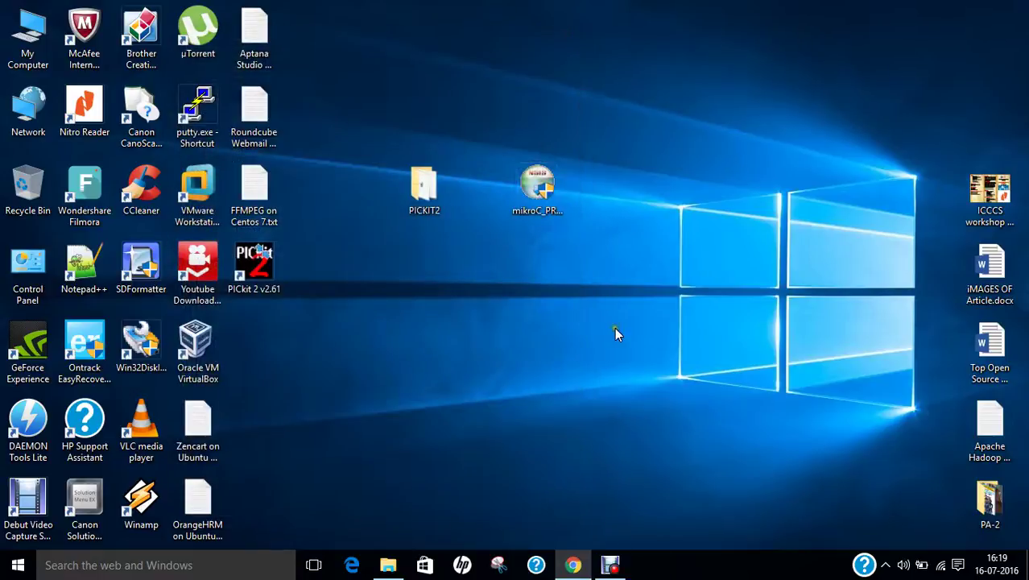
- Switch to Chrome and check the web address and announced version on the mikroC PRO for PIC page
click(573, 564)
click(202, 8)
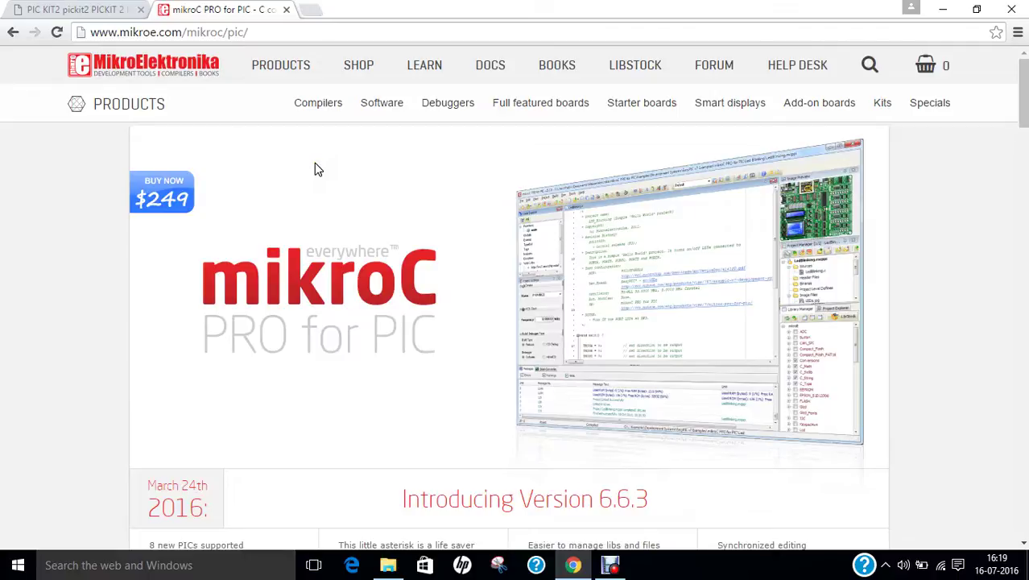
scroll(314, 169, down, 1)
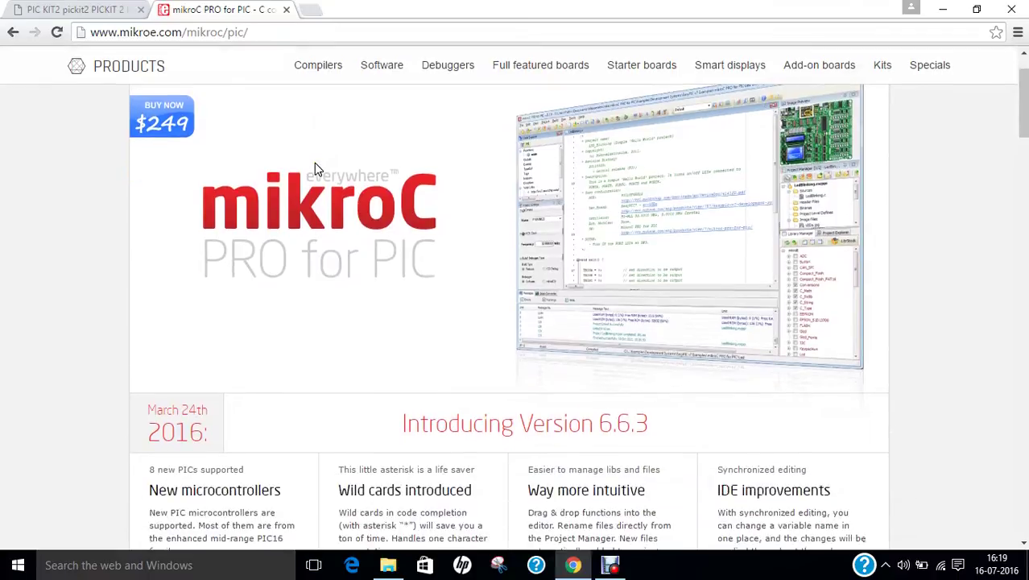
scroll(314, 167, up, 1)
click(183, 31)
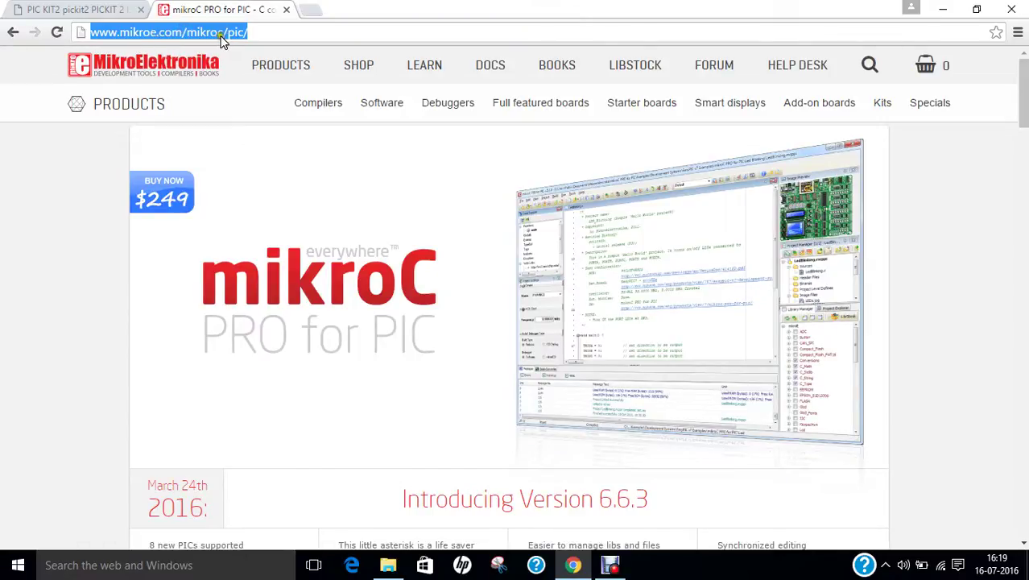
scroll(340, 256, down, 3)
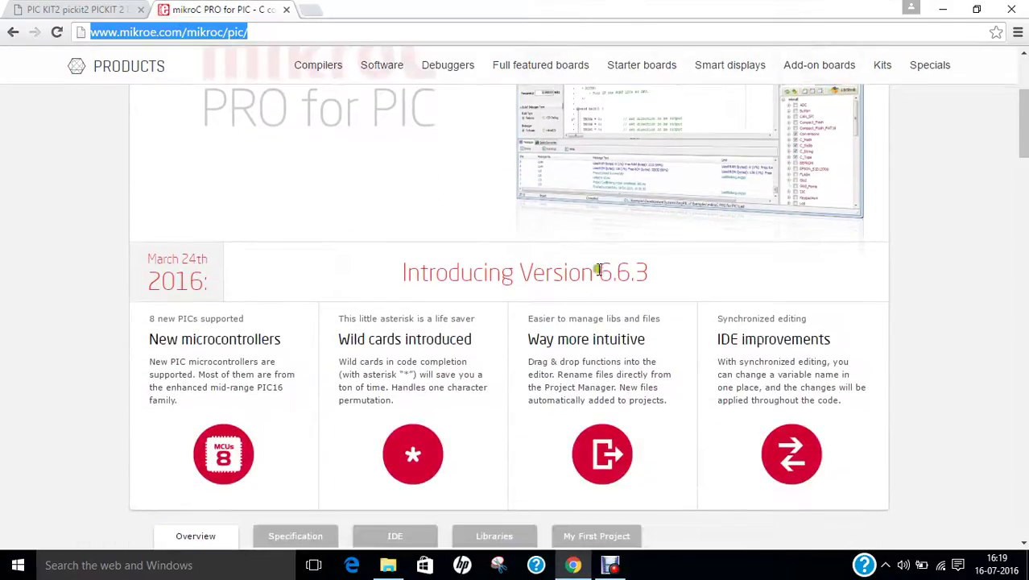
click(604, 270)
drag(605, 272, 661, 268)
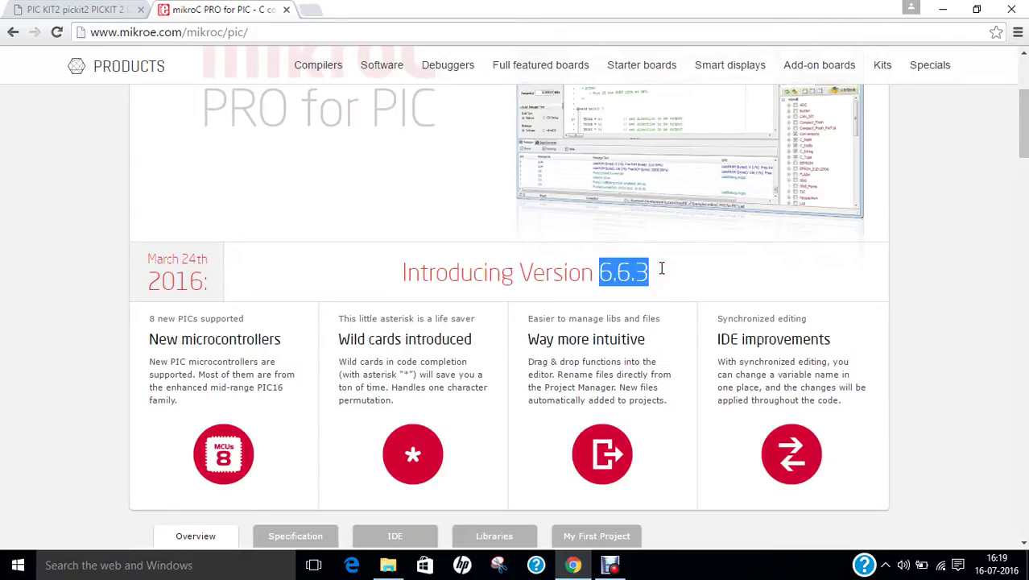
- Review the compiler overview, download section and feature descriptions on the mikroC PRO for PIC page
scroll(655, 264, down, 2)
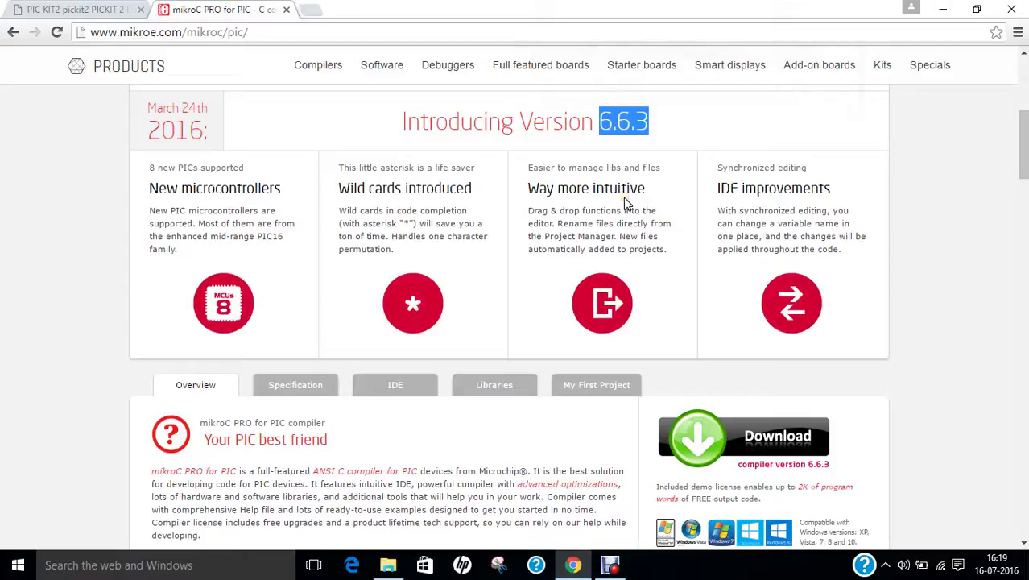
scroll(707, 197, down, 1)
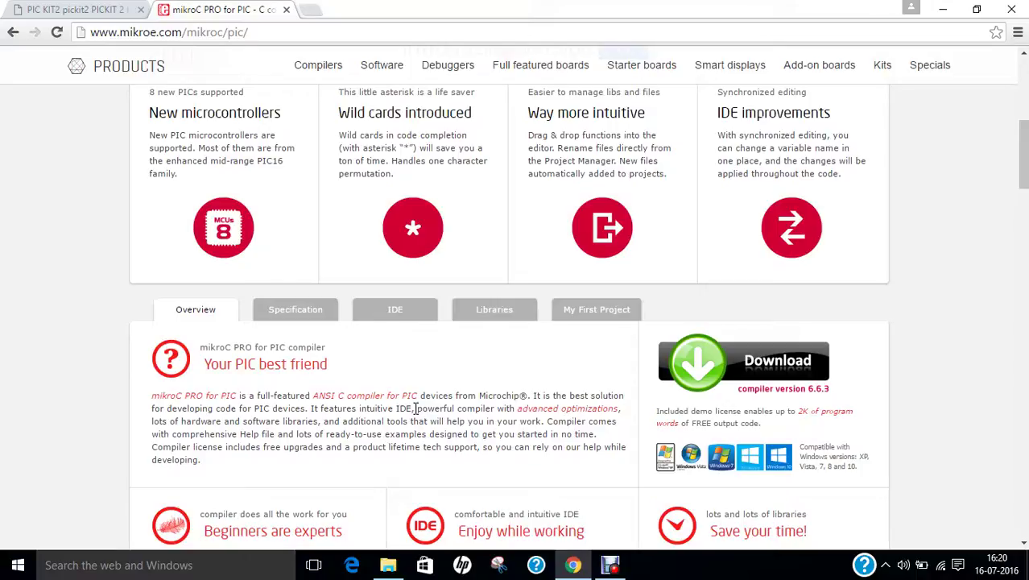
scroll(347, 409, down, 3)
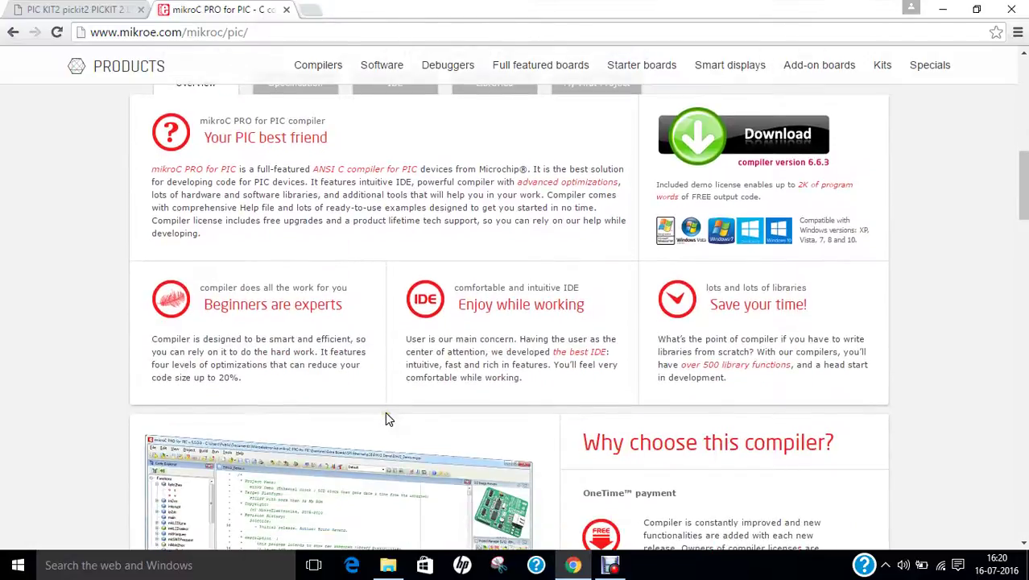
scroll(385, 415, down, 3)
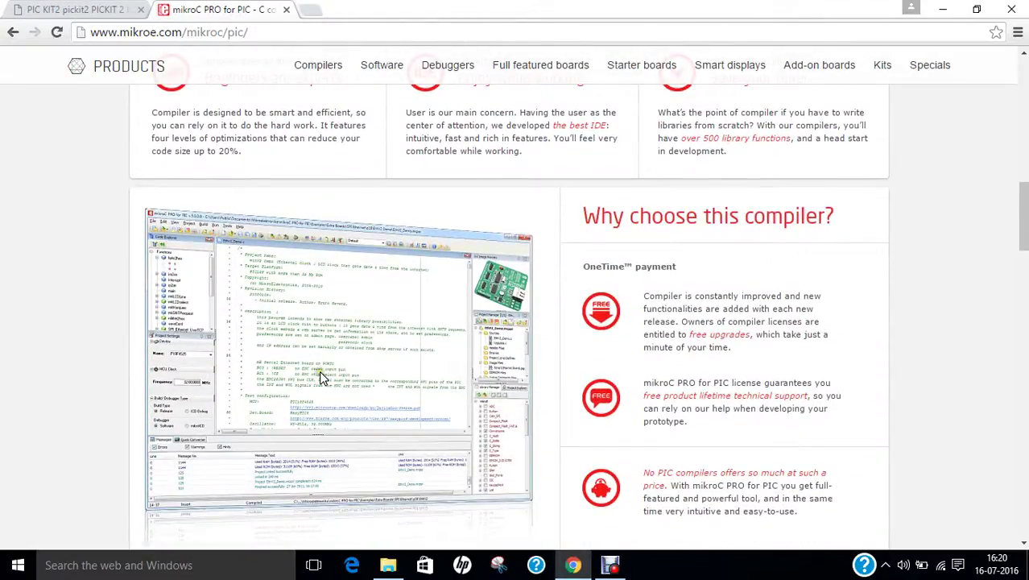
scroll(321, 378, down, 2)
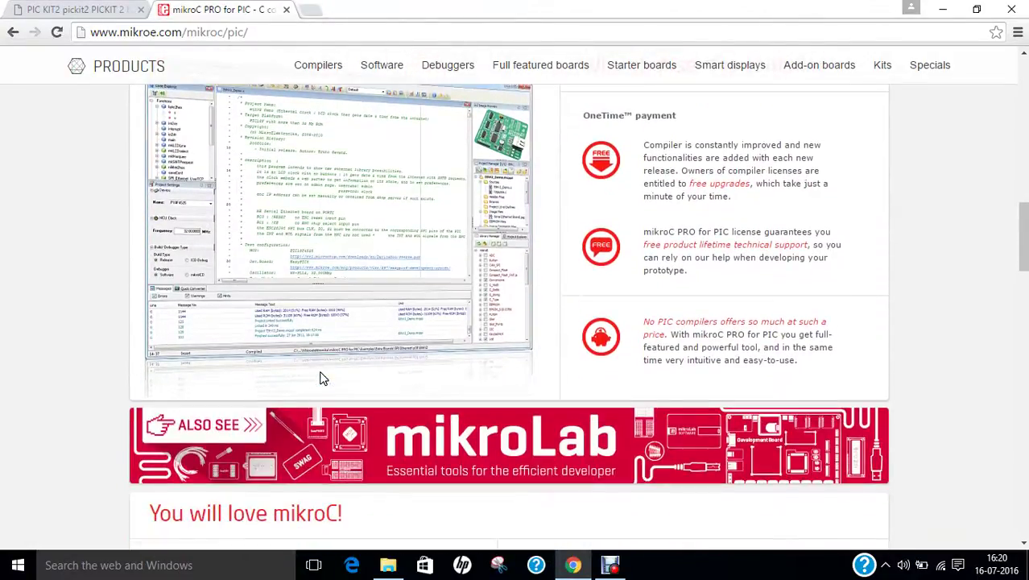
scroll(322, 378, down, 4)
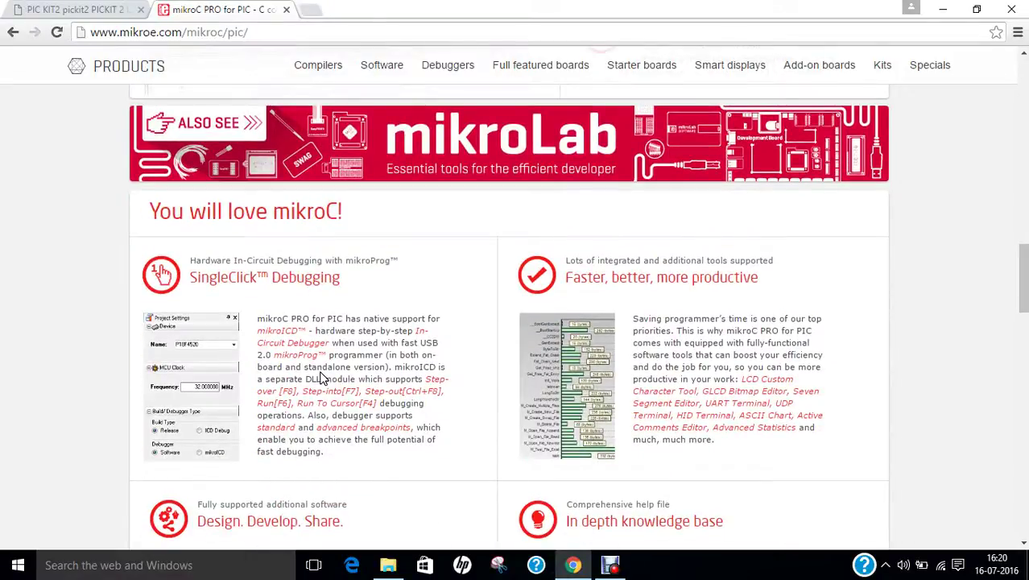
scroll(322, 379, up, 4)
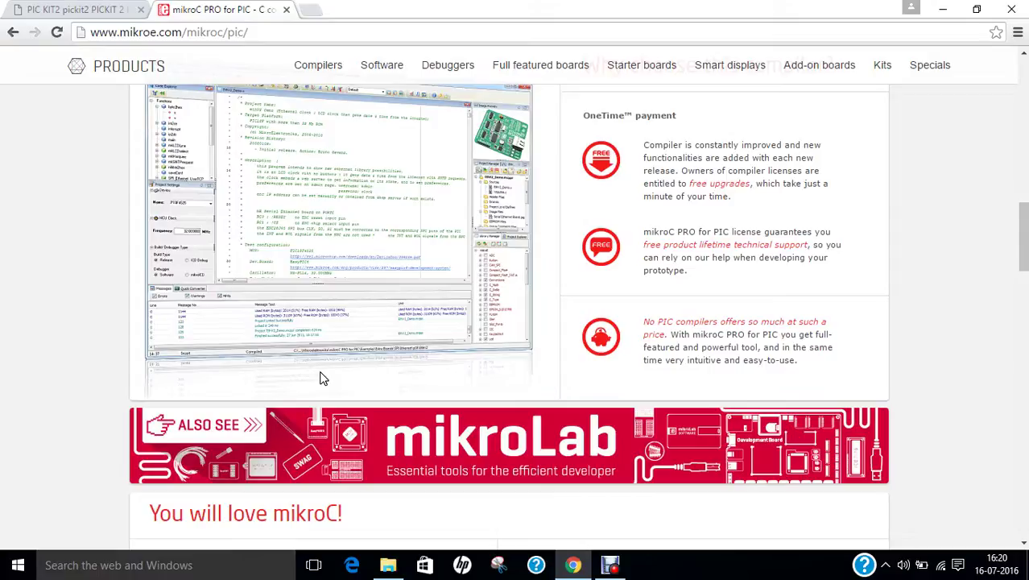
scroll(322, 377, up, 12)
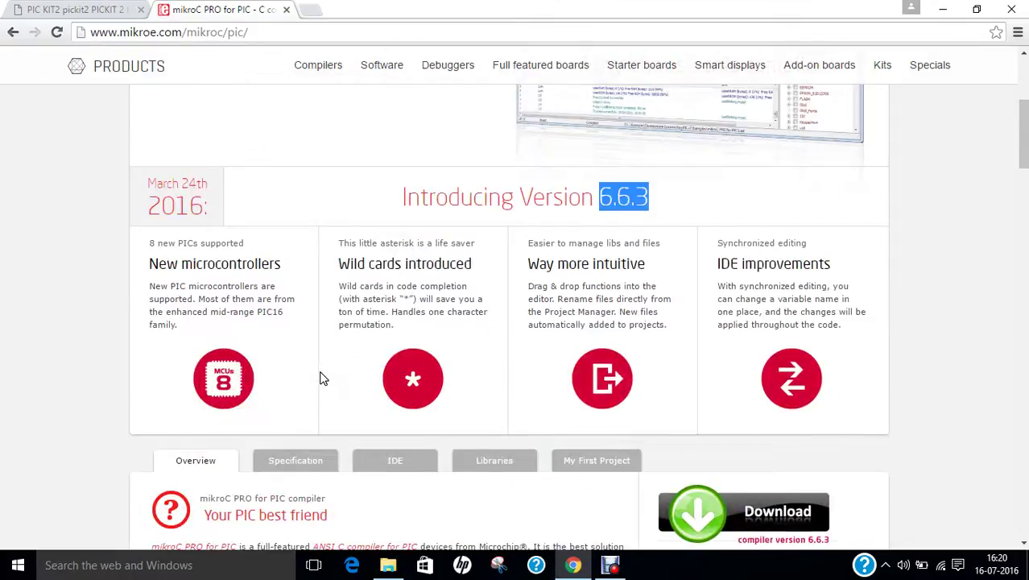
- Examine the file name and size in the properties of the mikroC PRO for PIC installer on the desktop
key(super+d)
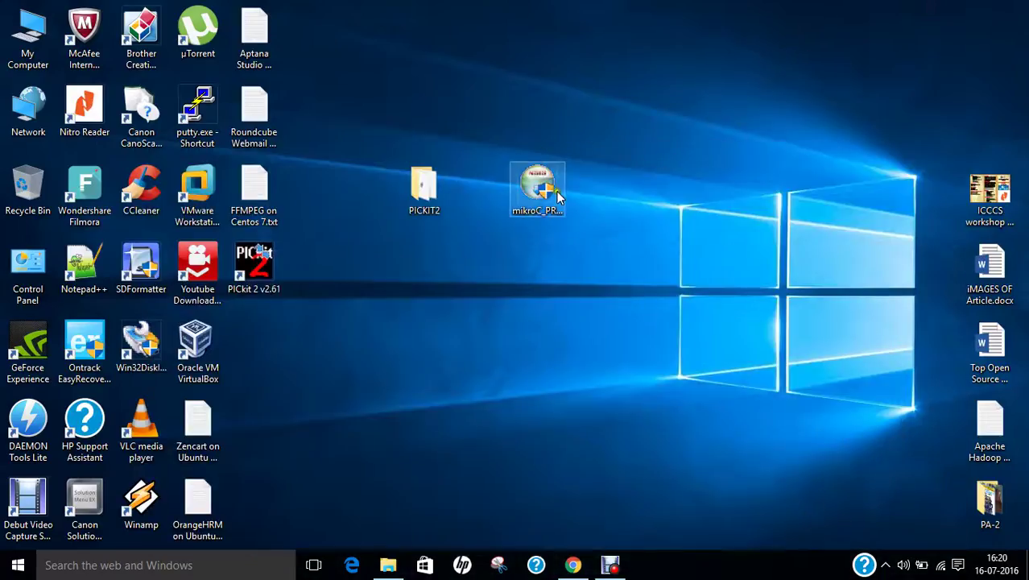
click(546, 202)
right_click(547, 205)
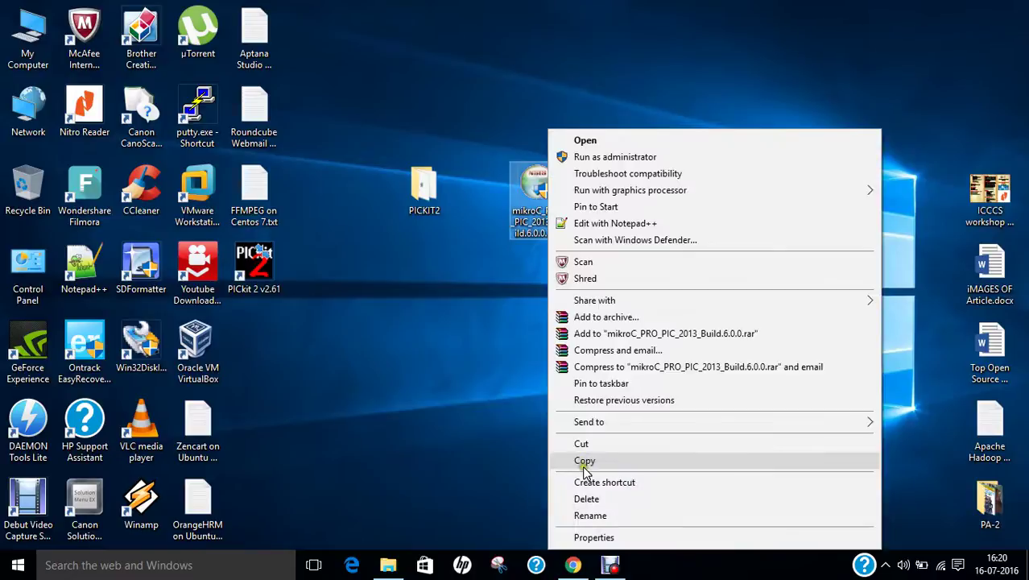
click(600, 534)
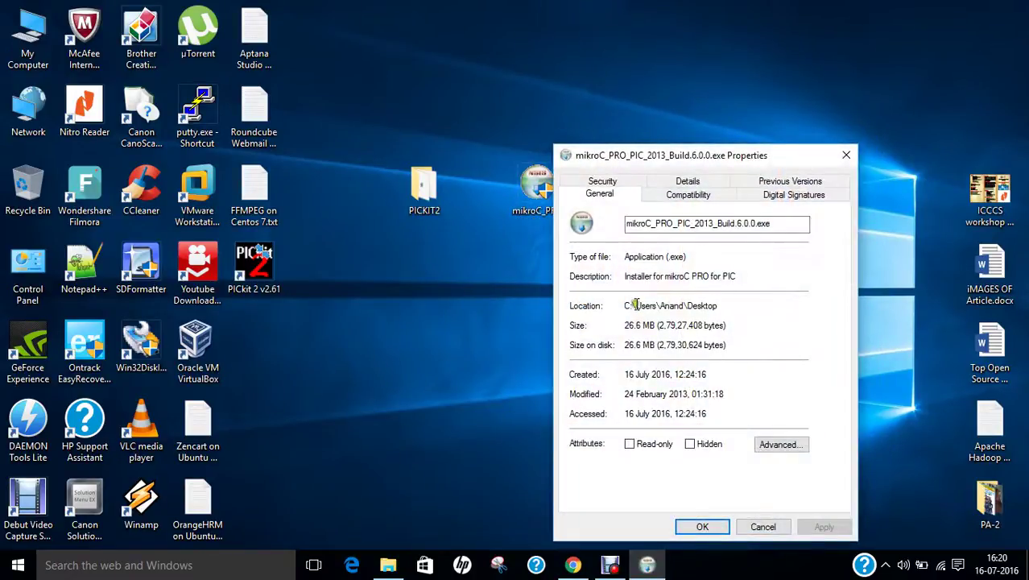
click(731, 224)
drag(730, 223, 779, 225)
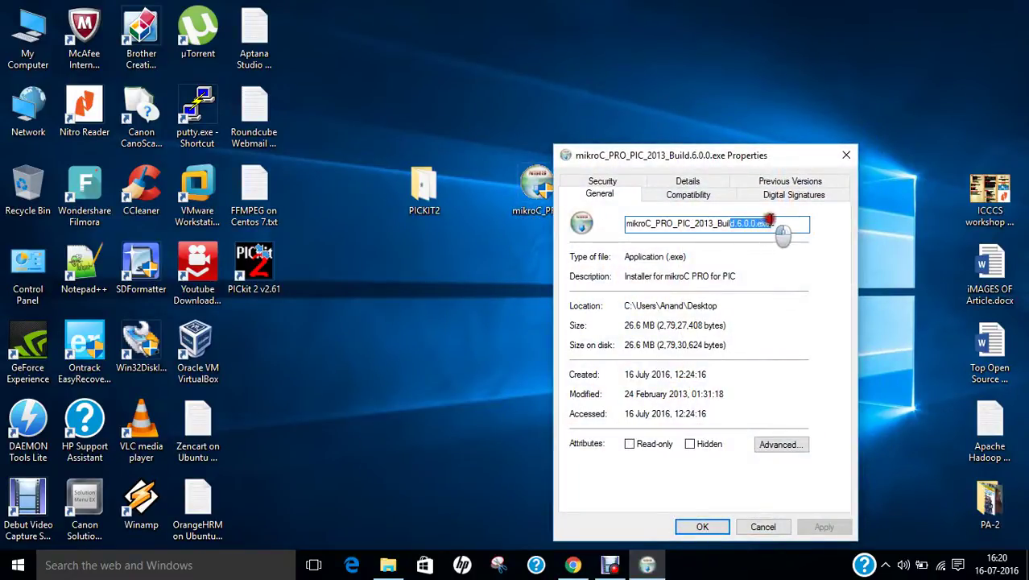
drag(626, 325, 654, 329)
click(762, 527)
- Launch the mikroC PRO for PIC 2013 installer from the desktop and accept the terms of its License Agreement
double_click(562, 229)
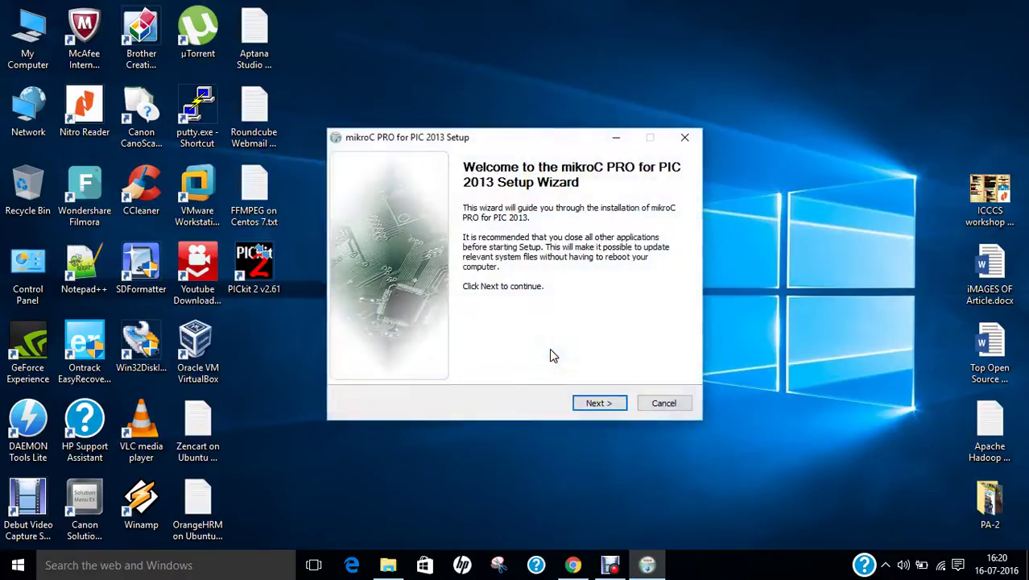
click(604, 403)
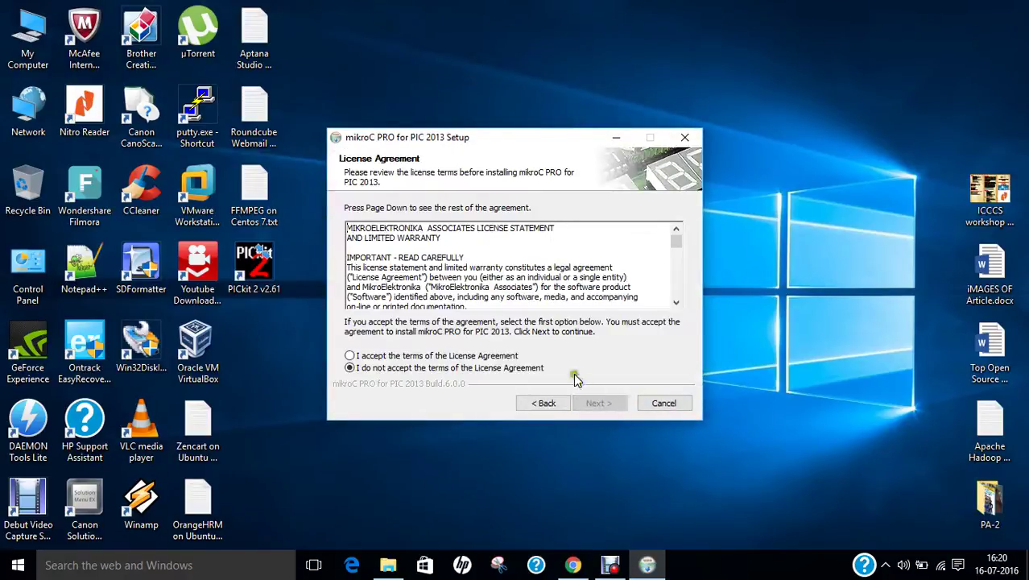
click(416, 355)
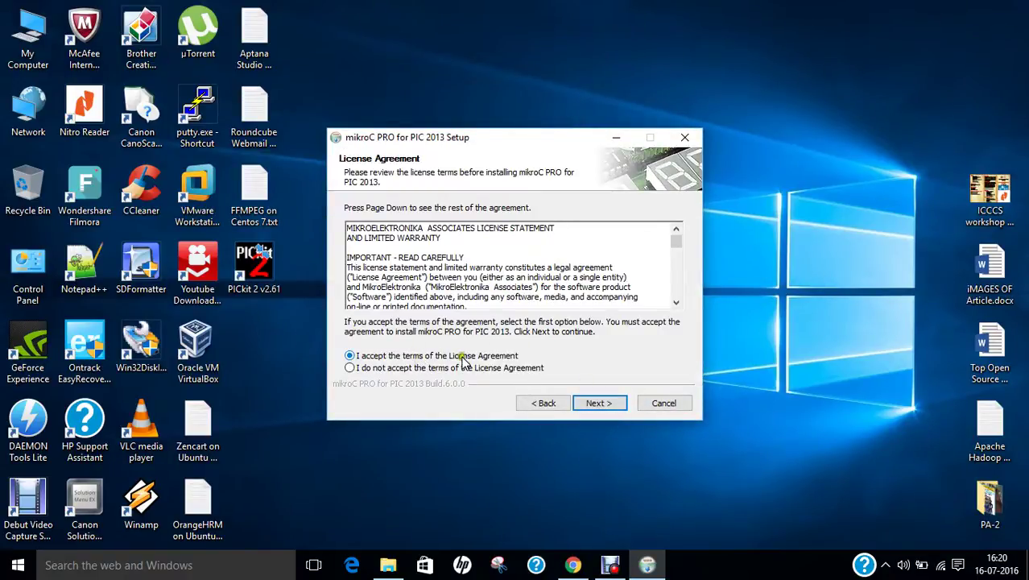
scroll(477, 276, down, 8)
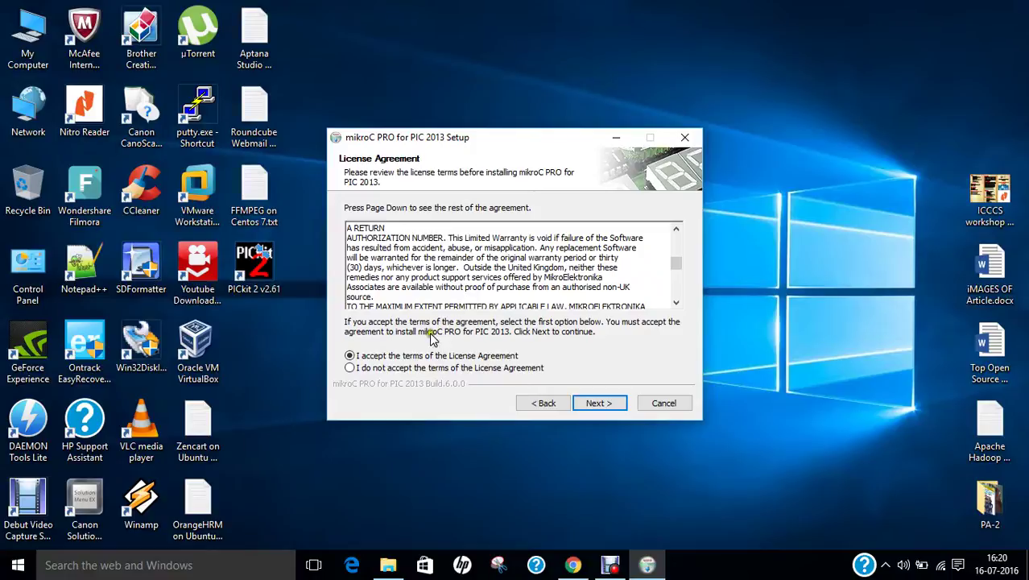
click(600, 403)
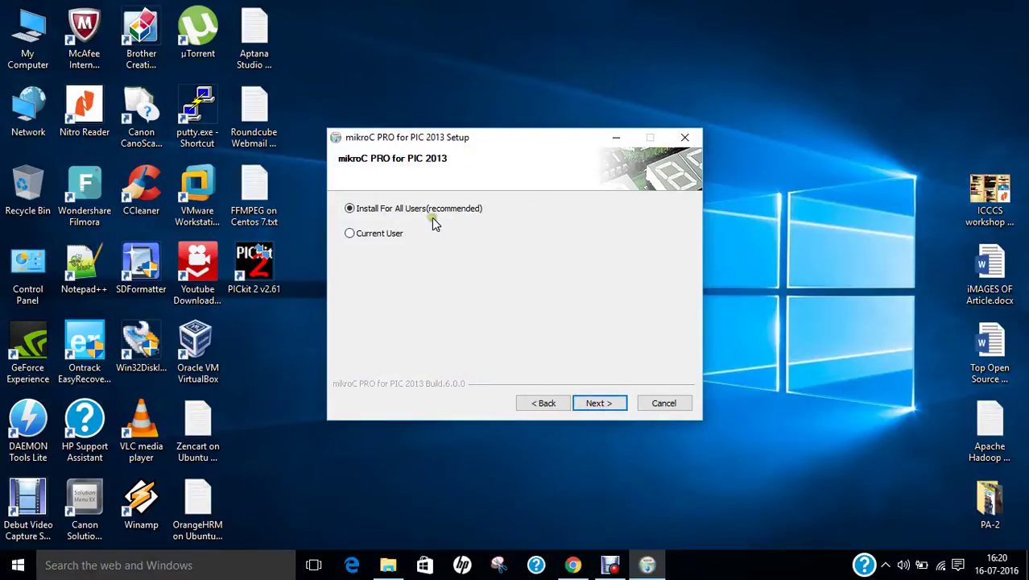
- Choose installation for all users and keep the Compiler, Help Files and Examples components selected
click(601, 404)
mouse_move(496, 260)
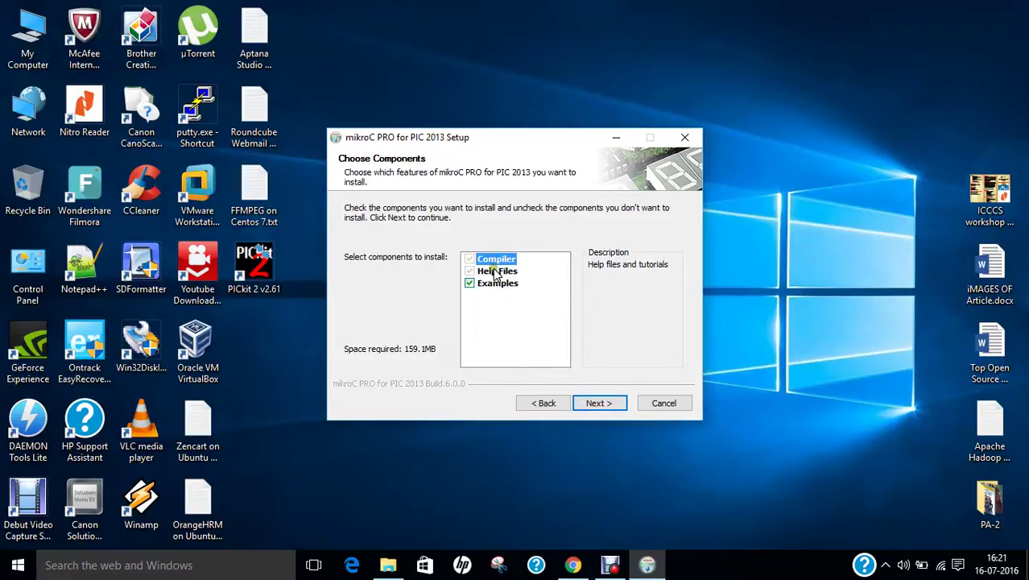
mouse_move(495, 288)
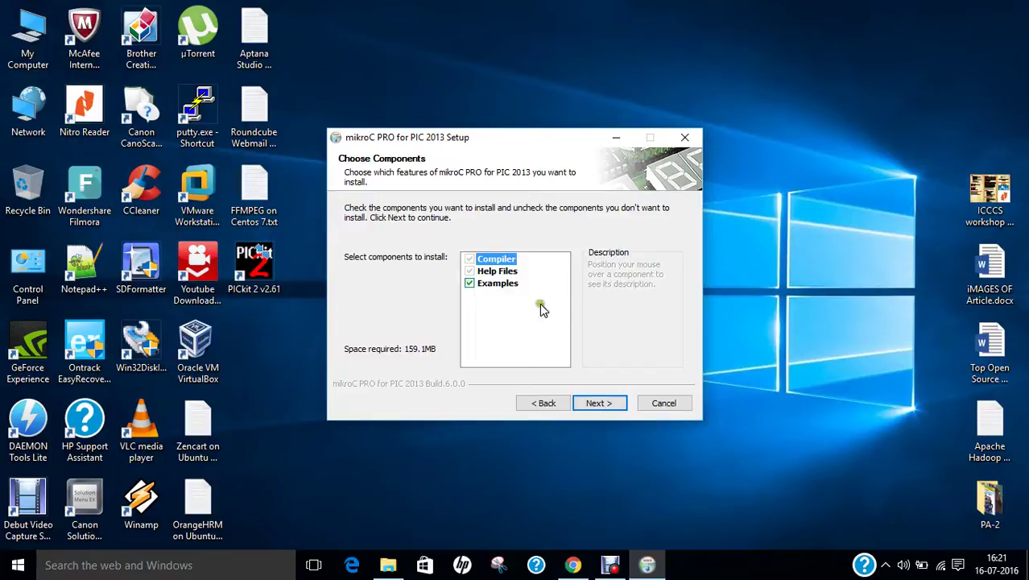
click(605, 405)
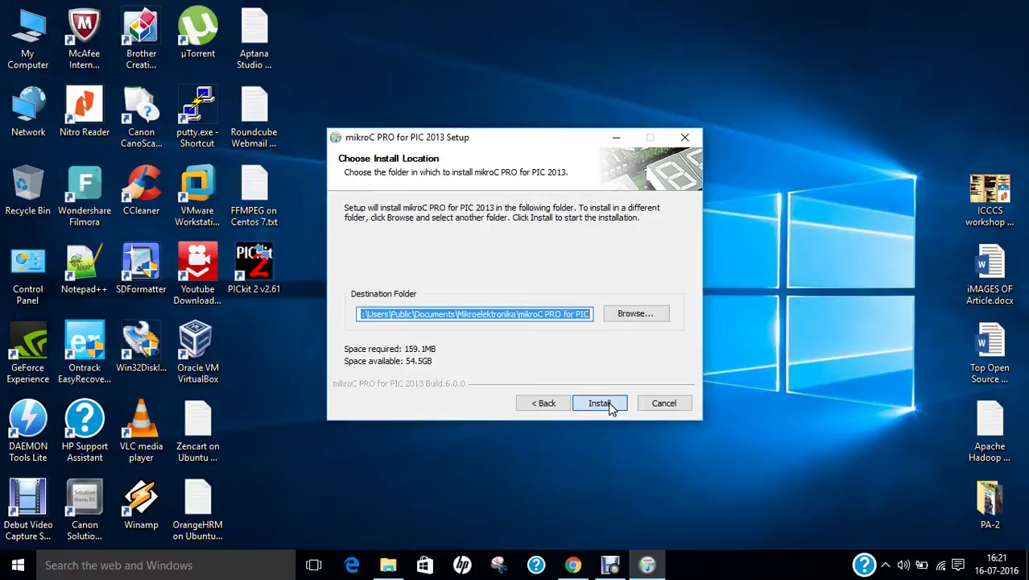
- Set the destination folder to d:\Mikroelektronika\mikroC PRO for PIC and start the installation, showing its details
click(456, 314)
drag(456, 314, 301, 320)
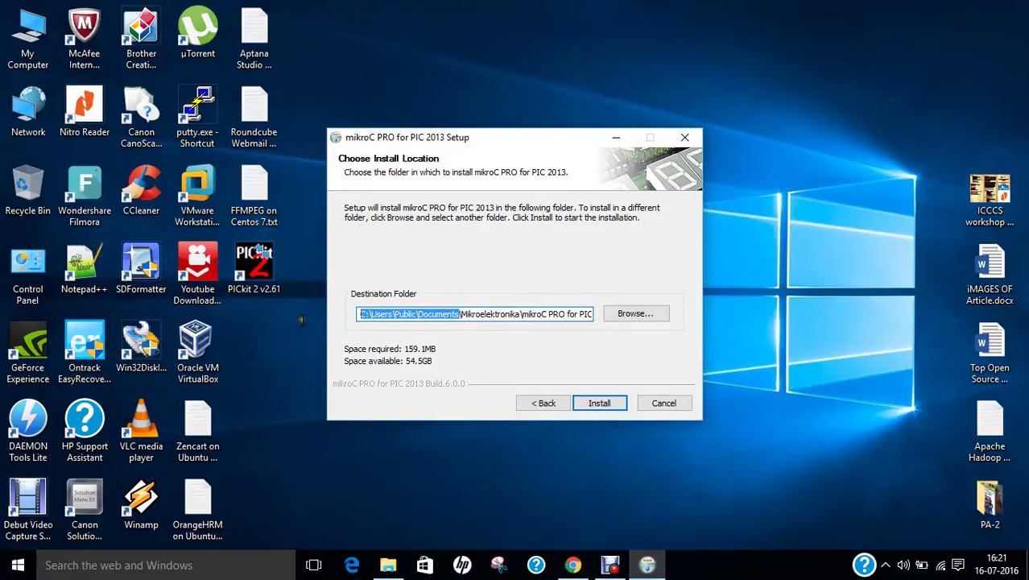
text(d)
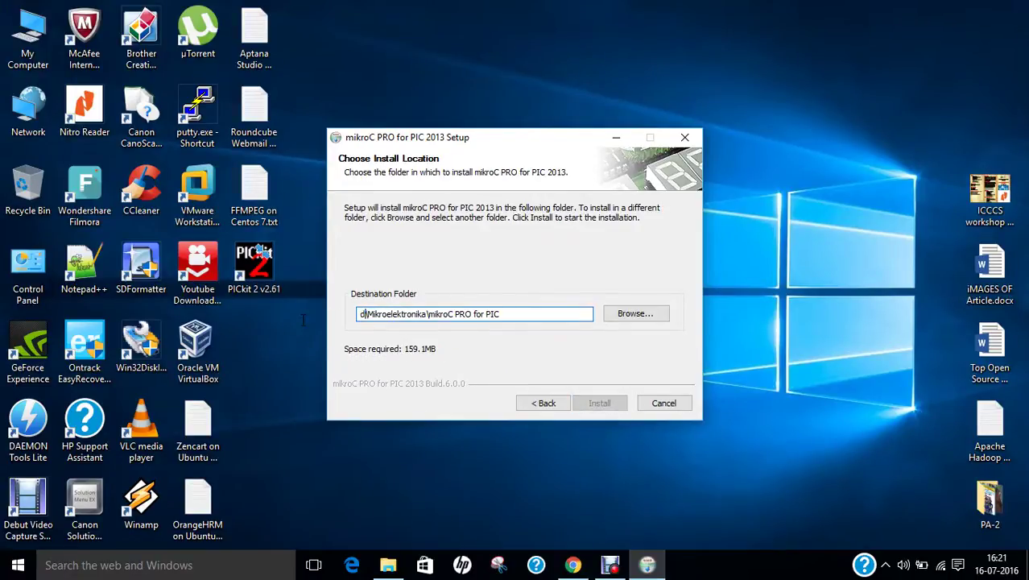
text(:)
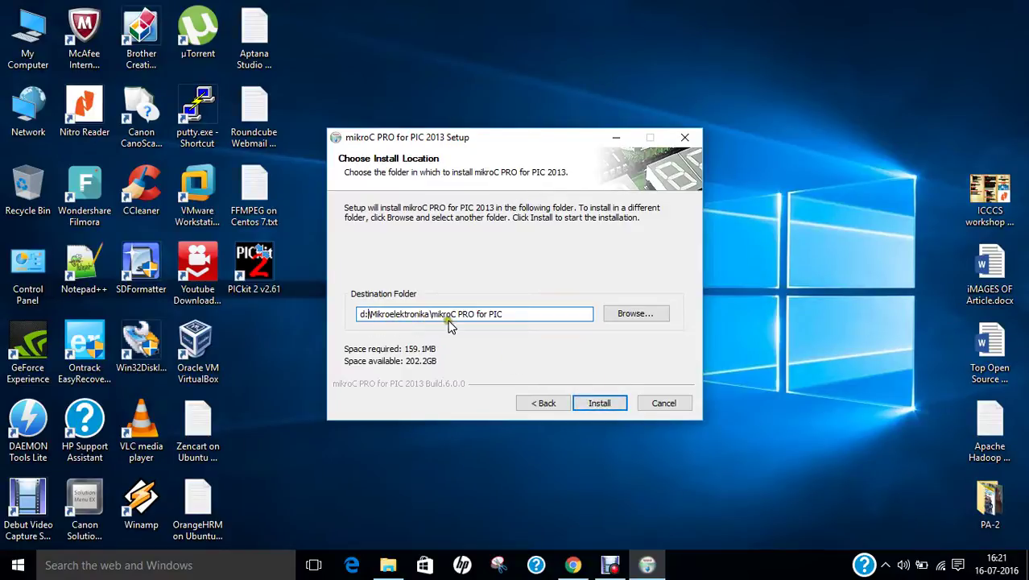
drag(508, 315, 355, 314)
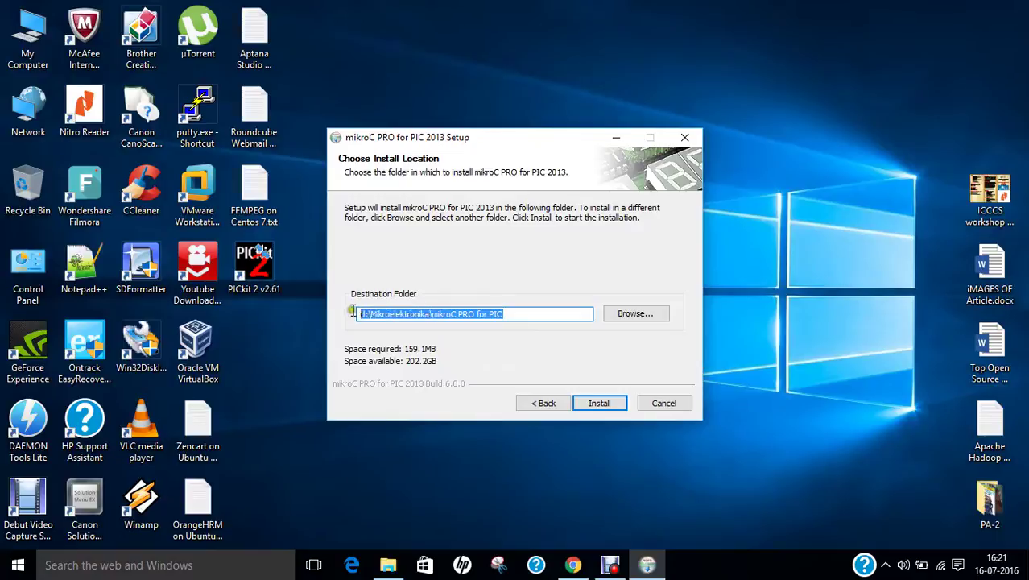
click(601, 404)
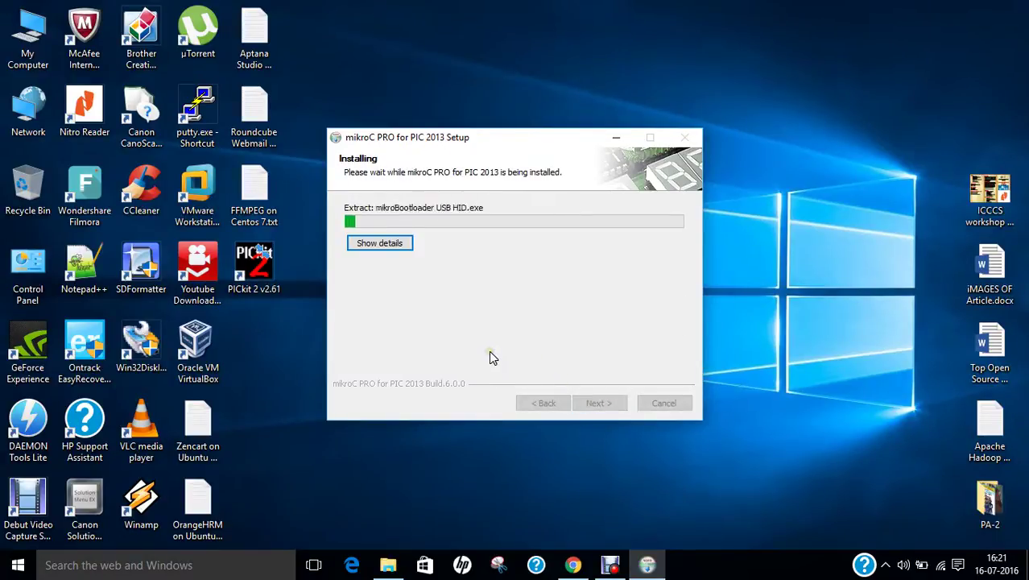
click(396, 245)
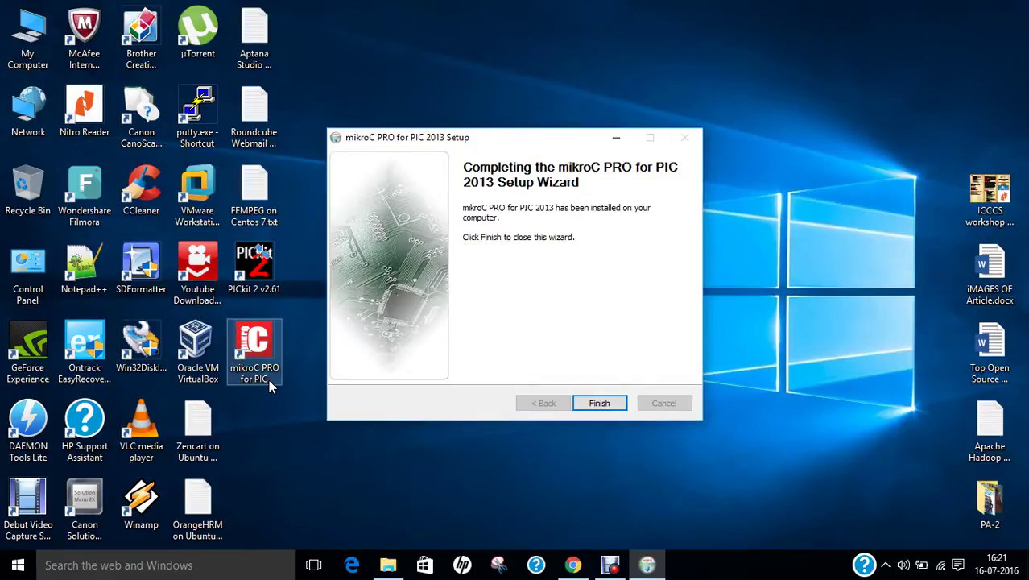
- Finish the setup wizard, declining mikroProg Suite Programmer v2.27 and the mikroProg Suite drivers, and run mikroC PRO for PIC
click(603, 404)
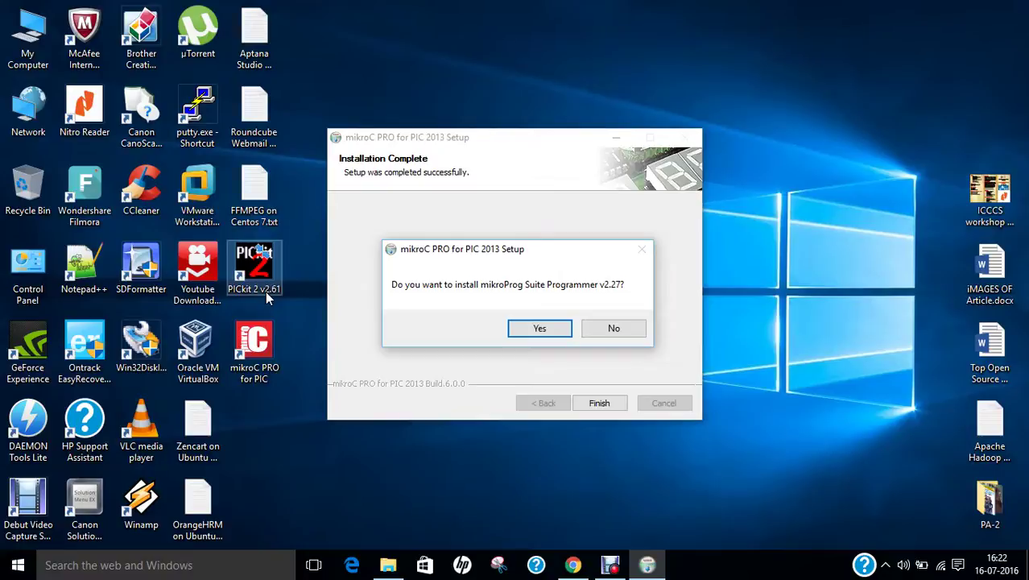
click(614, 330)
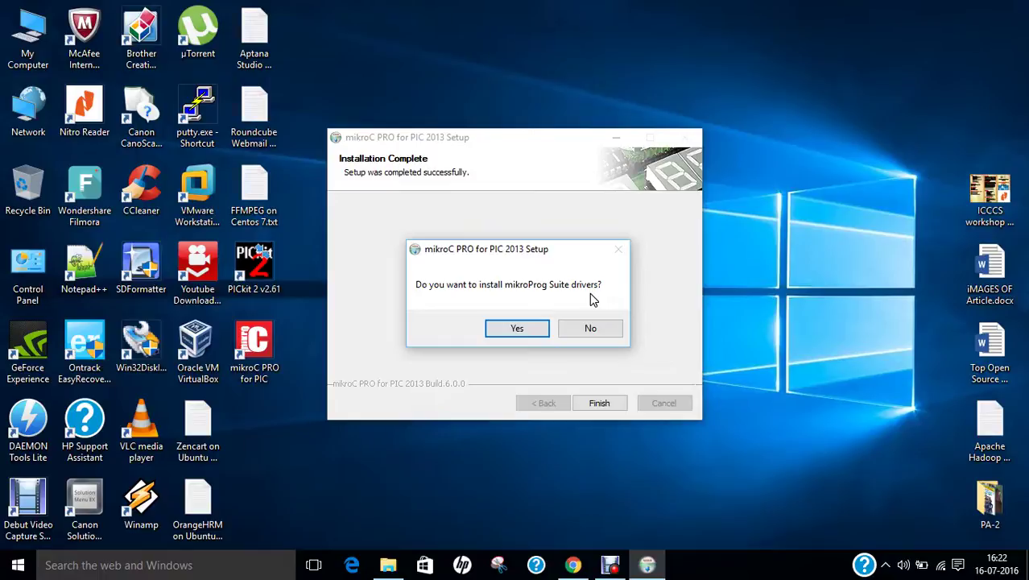
click(610, 333)
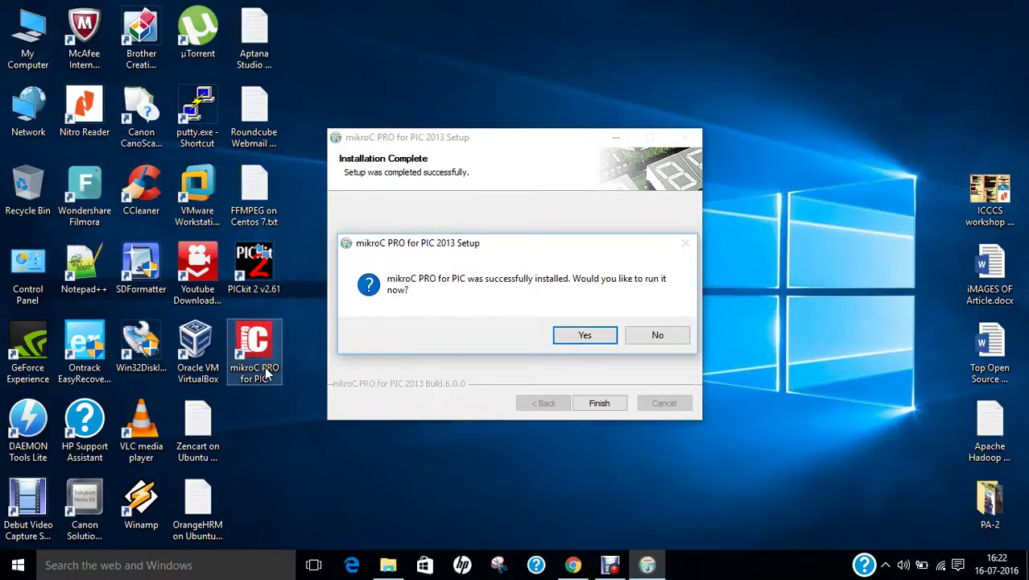
click(576, 338)
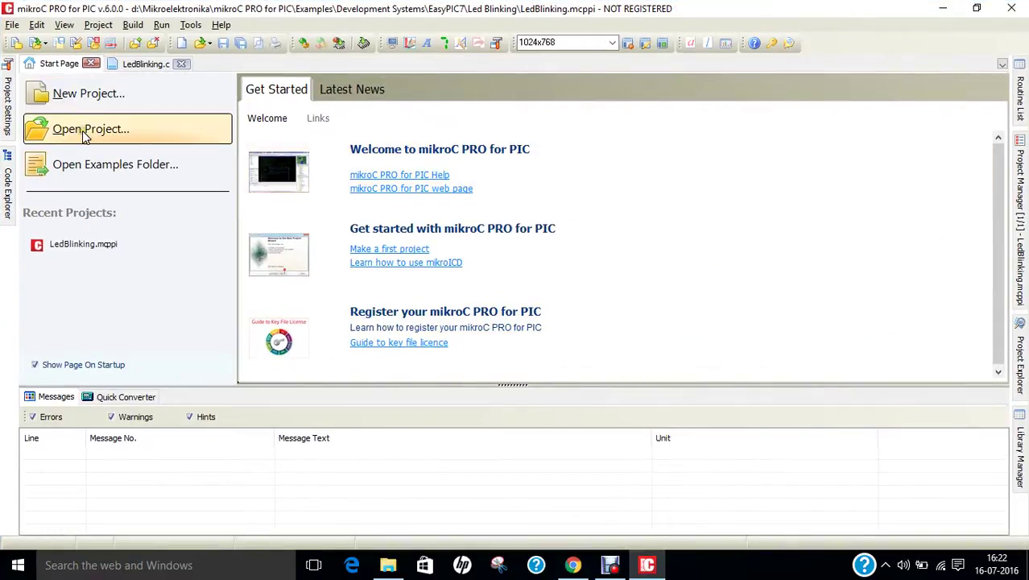
- View the LedBlinking.c example source file and close it, leaving only the Start Page open
click(135, 67)
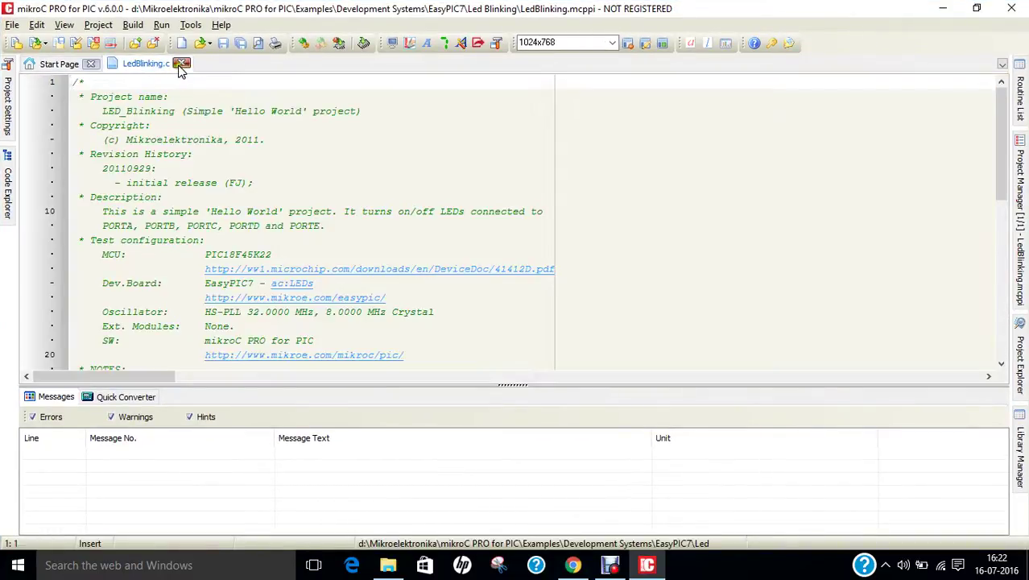
click(181, 64)
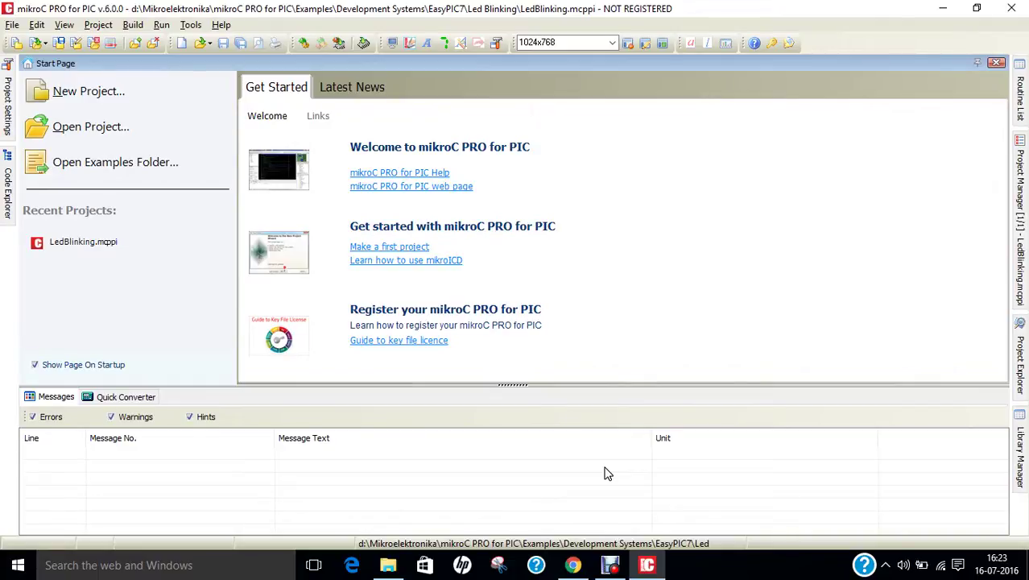
click(737, 567)
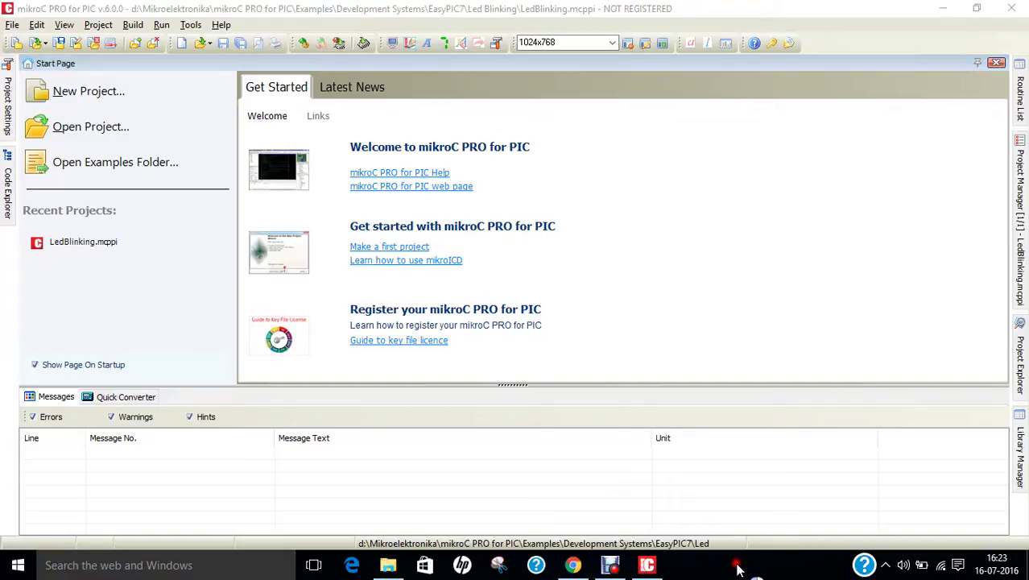